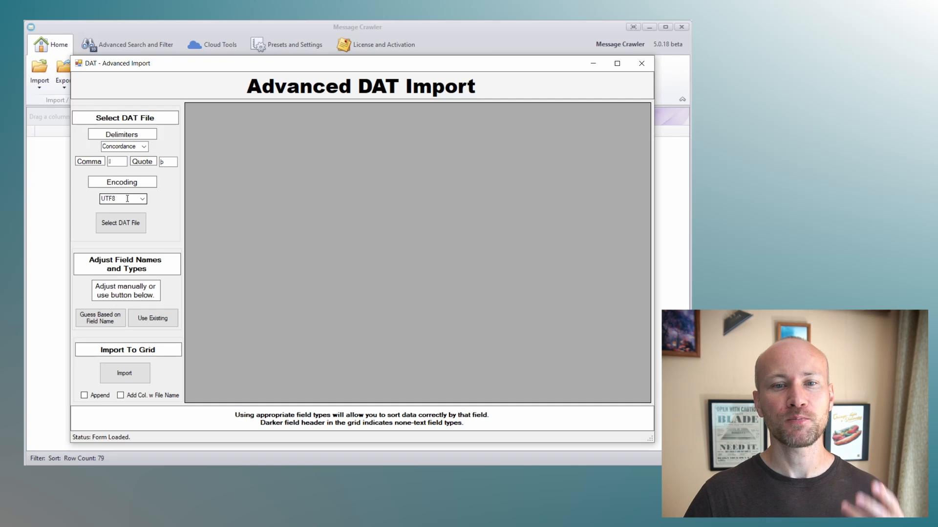
Step: Load TextMessages.dat into the advanced DAT import and guess the field types based on the field names
left_click(124, 226)
left_click(246, 179)
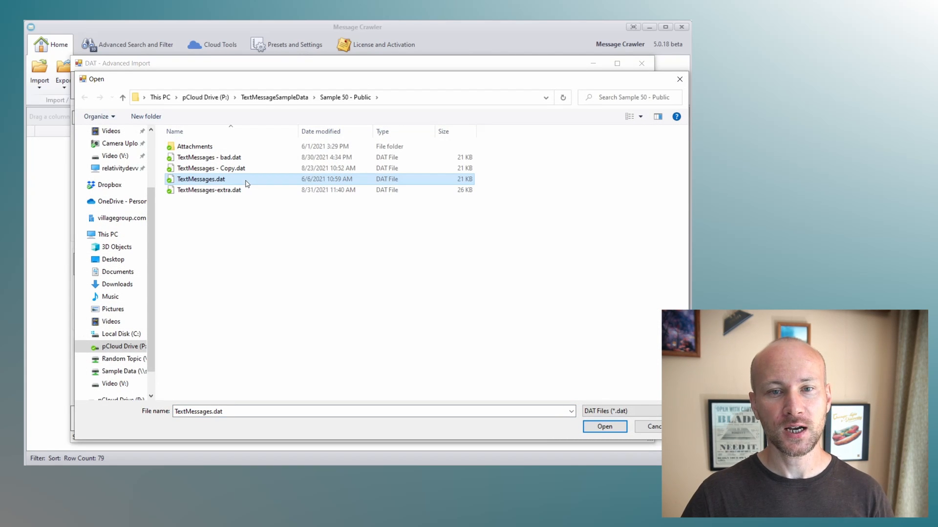
left_click(602, 427)
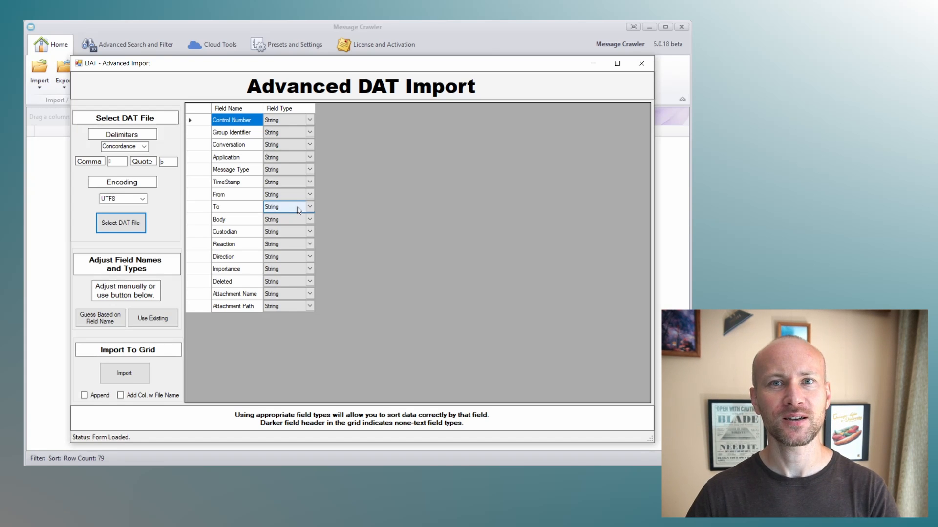
left_click(102, 325)
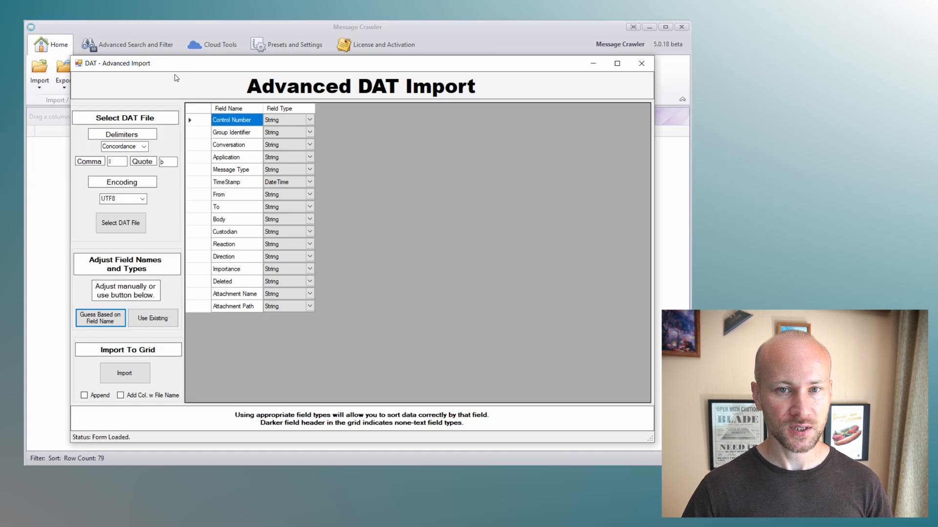
Step: Import the DAT file to the grid with a file name column added, and fit the Imported From File column to its contents
left_click_drag(172, 63, 179, 62)
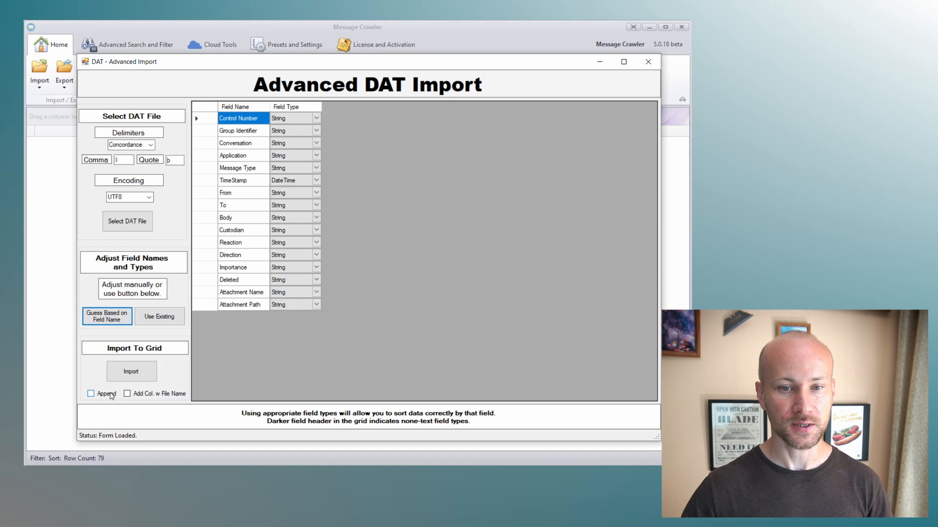
left_click(143, 394)
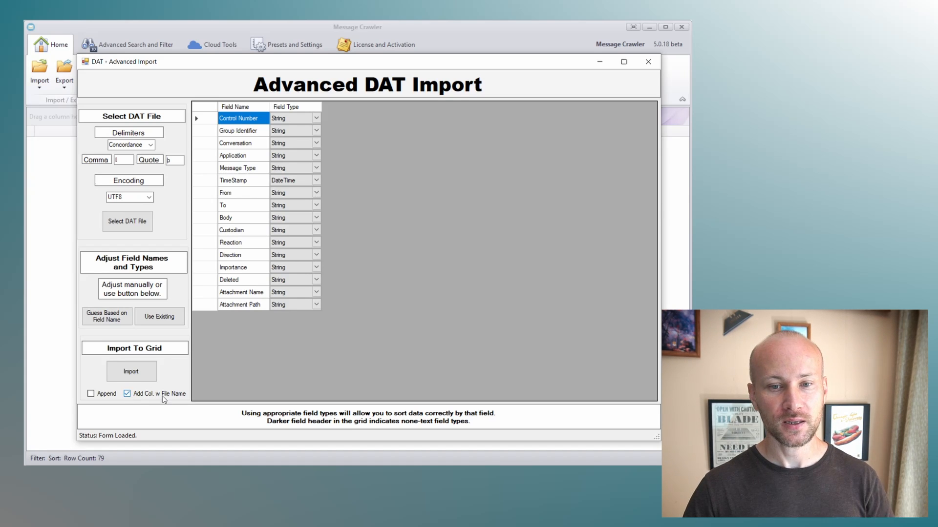
left_click(136, 374)
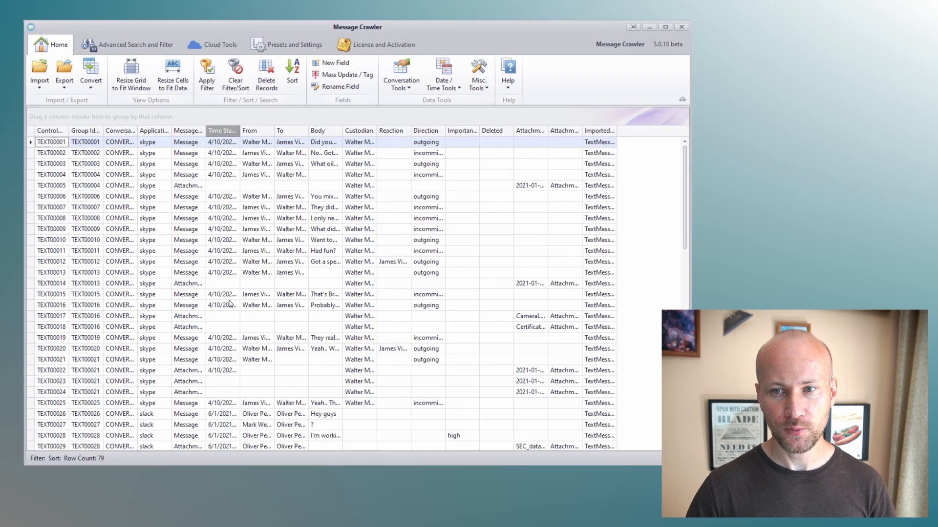
double_click(616, 132)
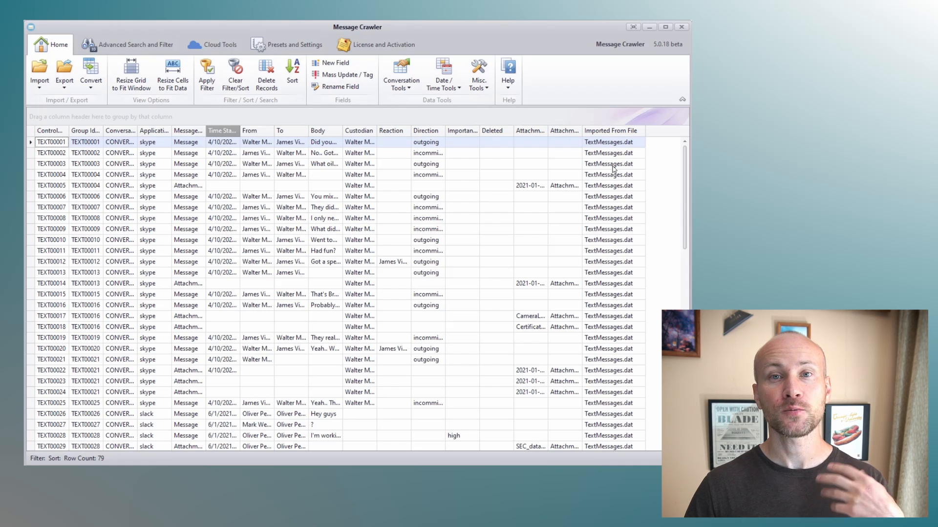
mouse_move(684, 170)
left_mouse_down()
mouse_move(682, 294)
mouse_move(684, 161)
left_mouse_up()
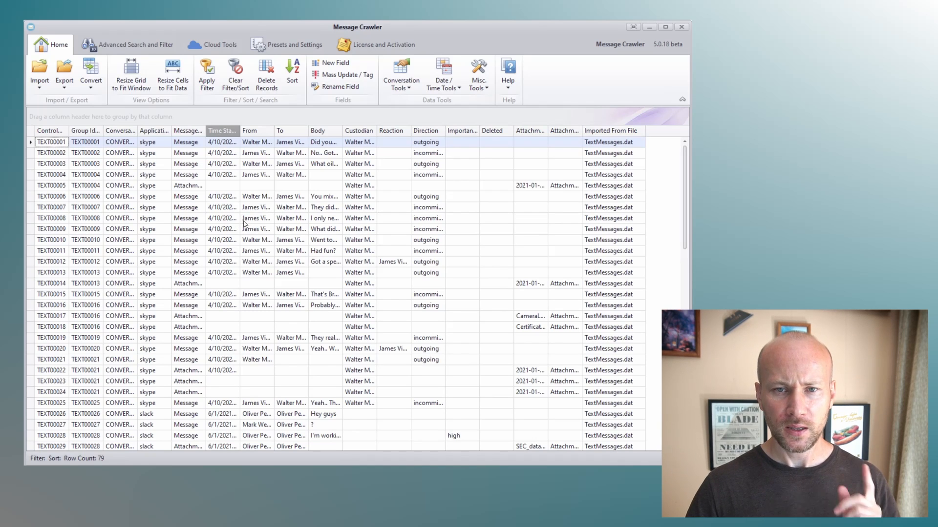
Step: Widen the Time Stamp column, sort the grid by it in ascending and finally descending order, and review the date order
left_click_drag(240, 132, 287, 131)
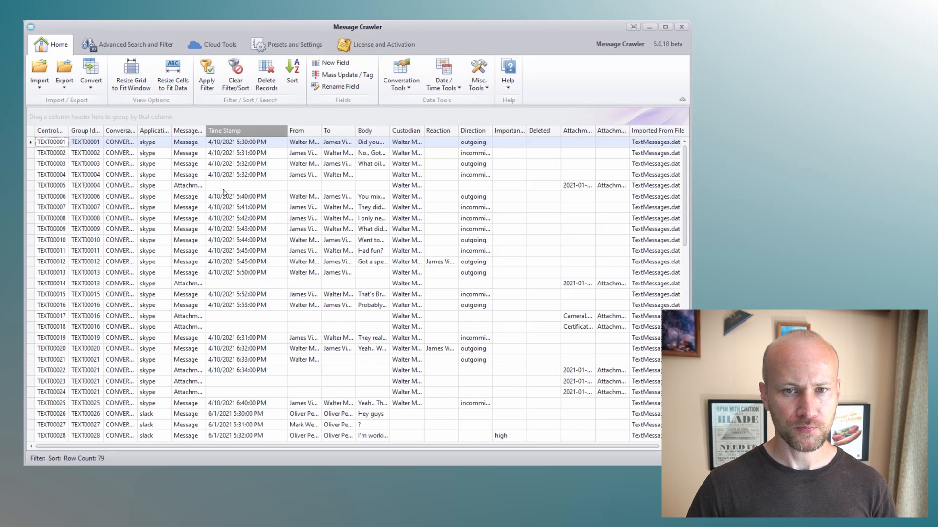
left_click(239, 131)
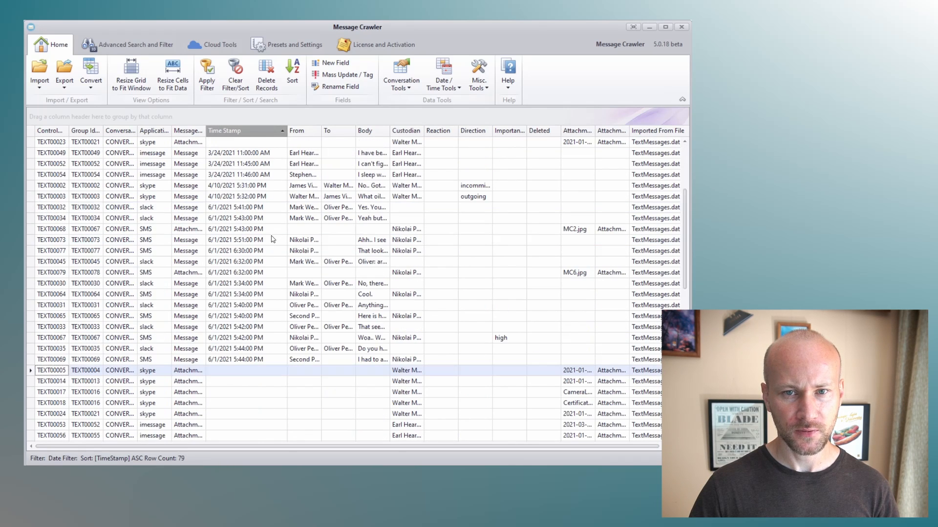
left_click(250, 137)
scroll(288, 242, "up", 7)
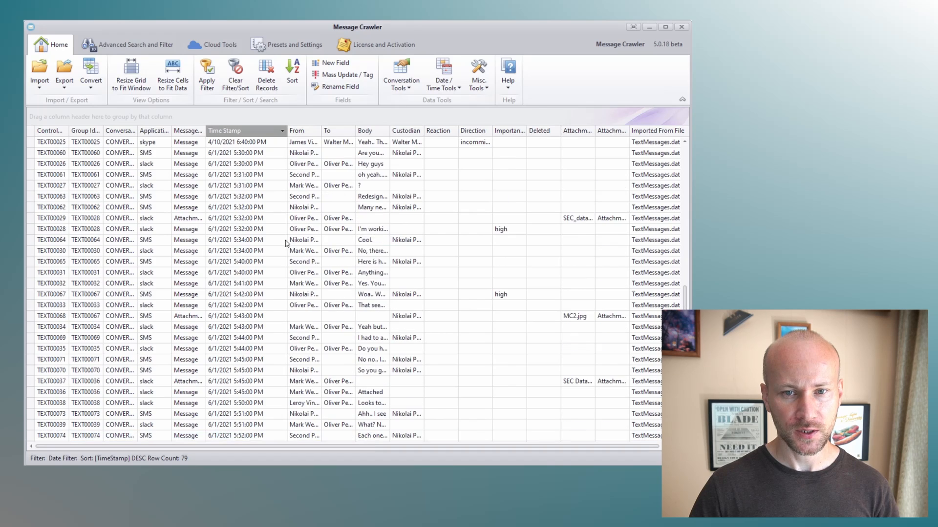
scroll(281, 236, "up", 5)
scroll(269, 225, "down", 2)
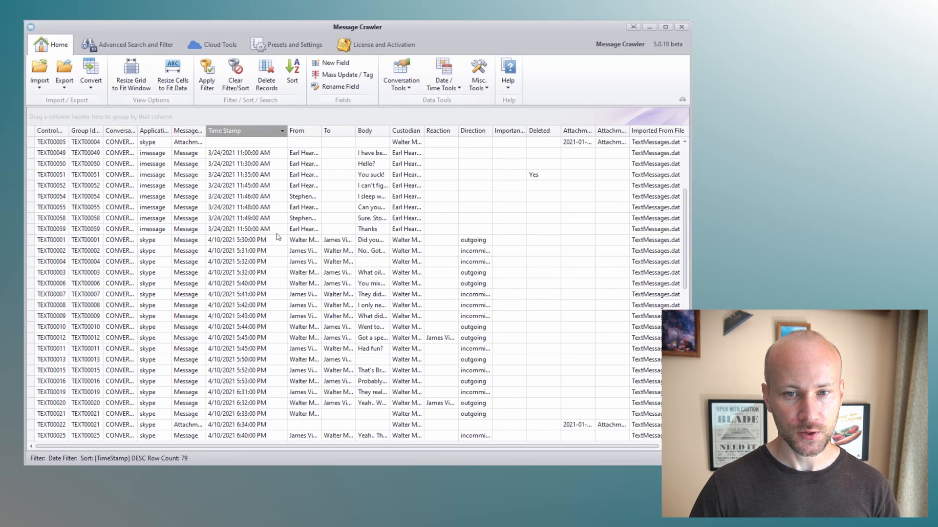
scroll(265, 267, "down", 15)
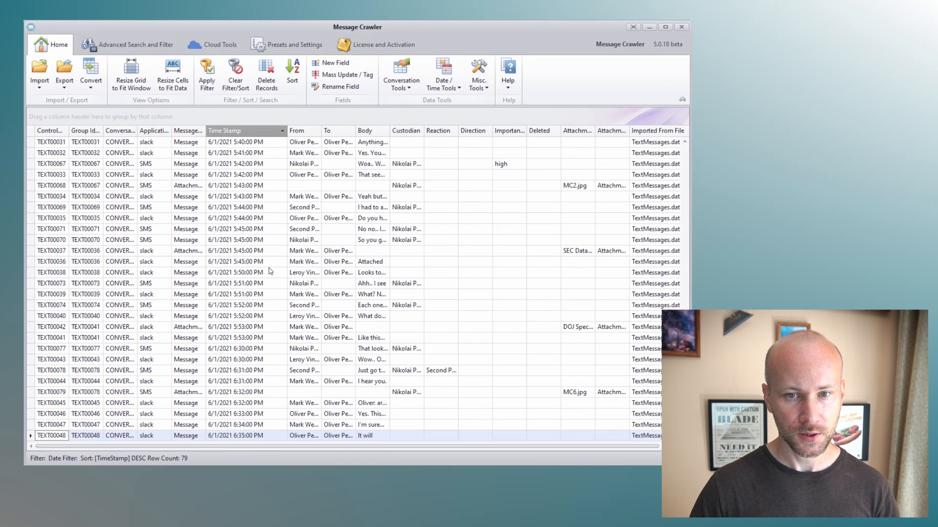
scroll(267, 312, "up", 7)
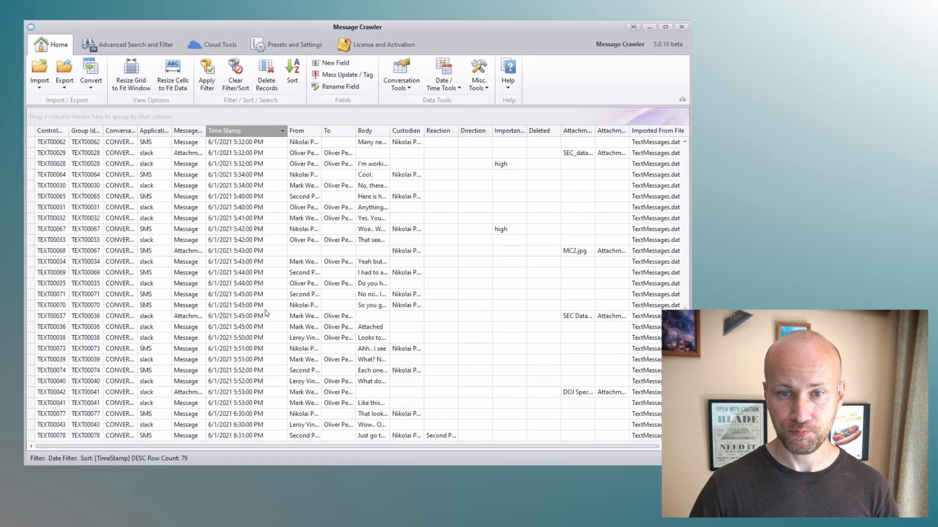
scroll(266, 310, "up", 8)
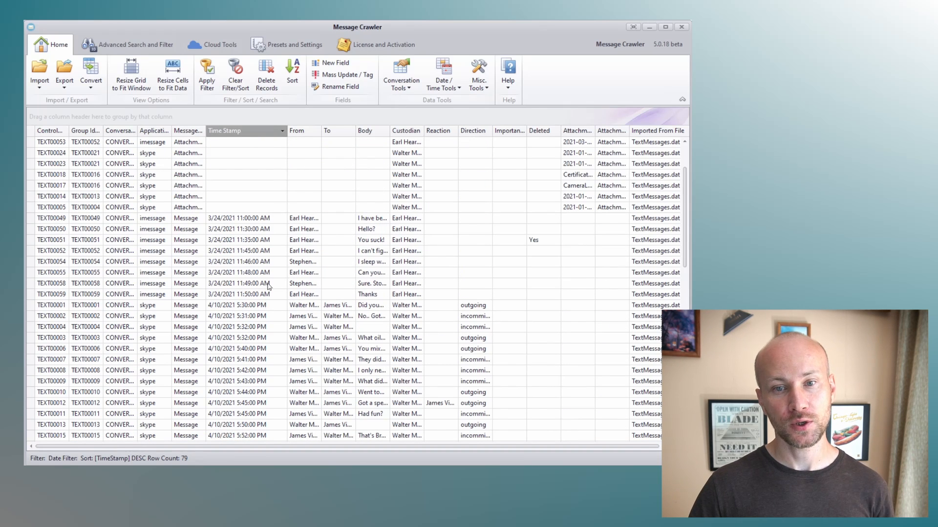
Step: Sort the grid by Control Number in ascending order
left_click(51, 130)
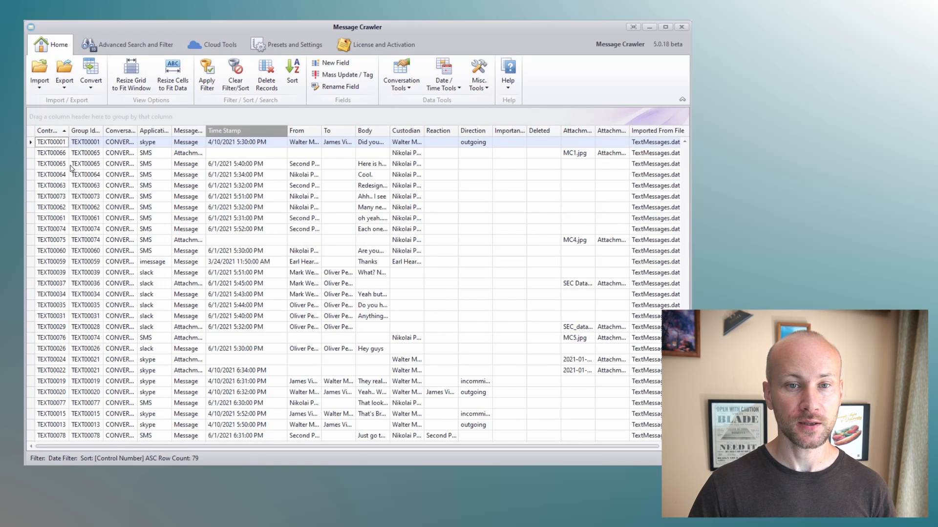
scroll(214, 187, "up", 5)
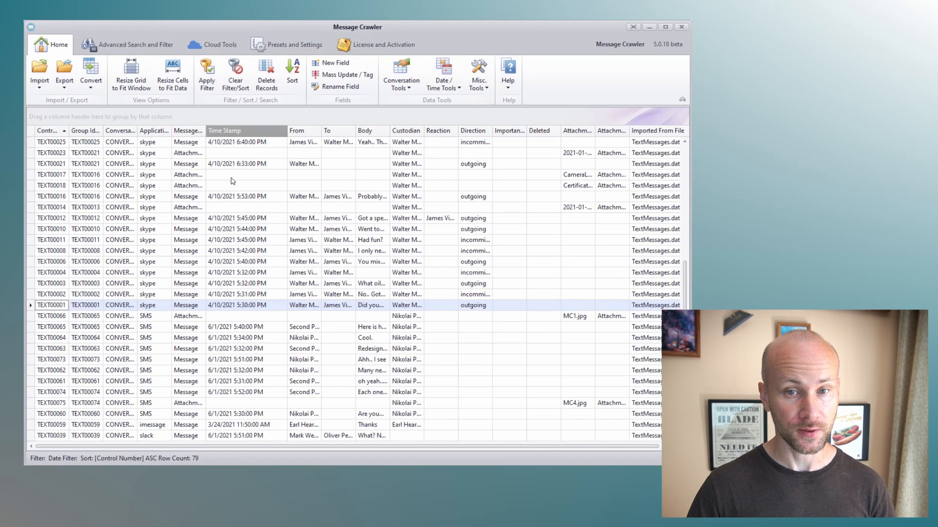
Step: Start another advanced DAT import, load TextMessages.dat and apply the existing field types to its fields
left_click(39, 73)
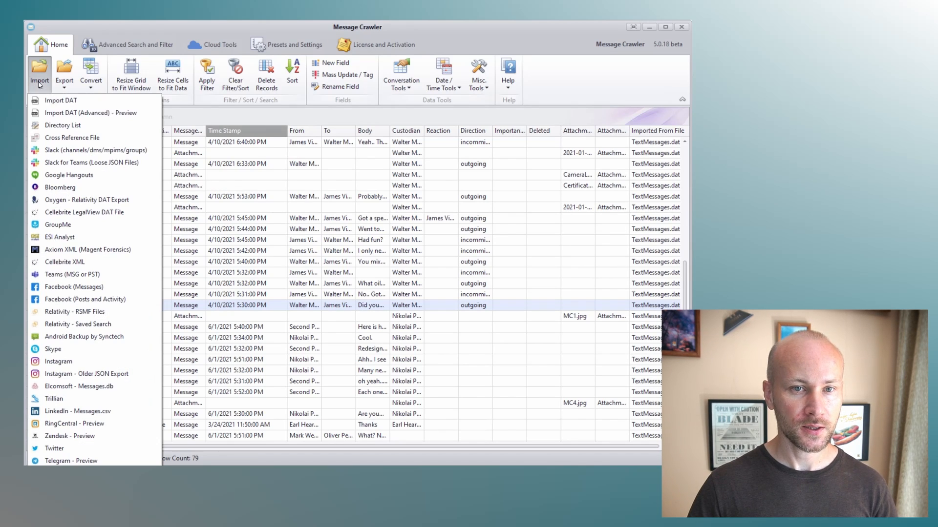
left_click(67, 114)
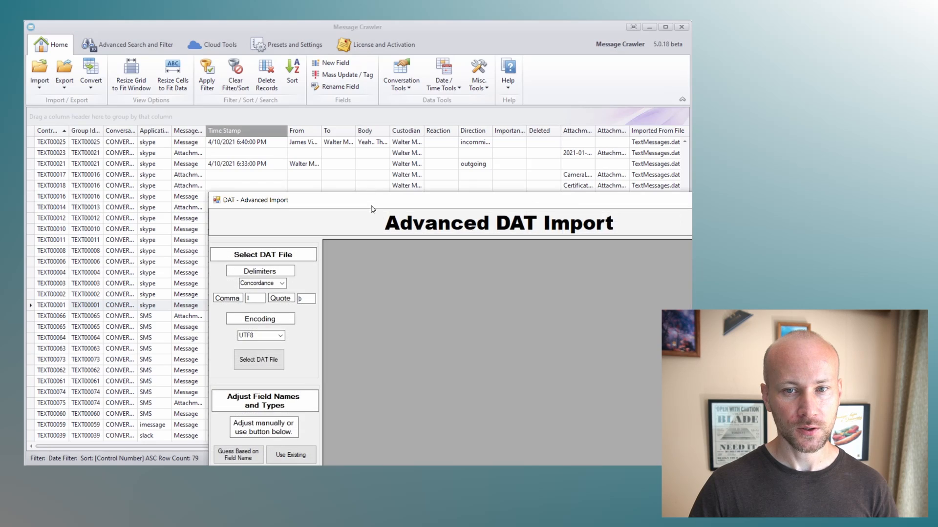
left_click(155, 217)
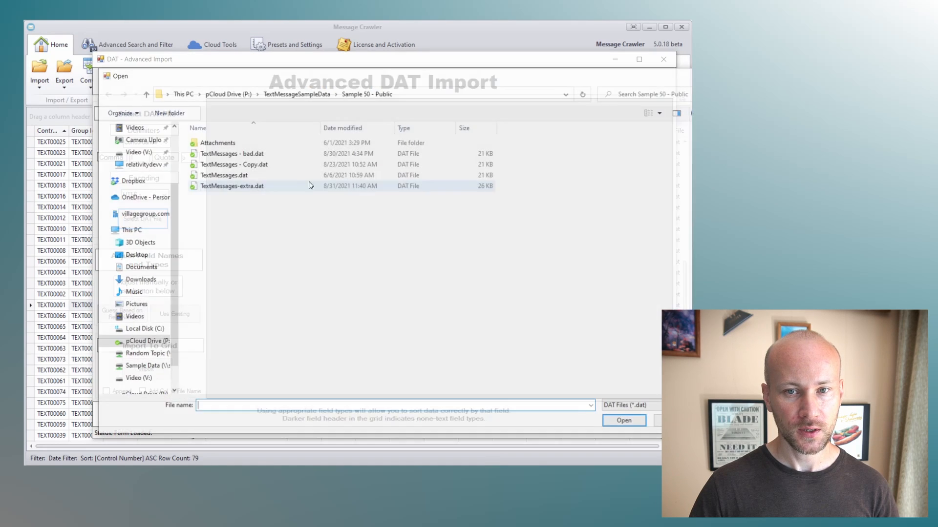
double_click(256, 177)
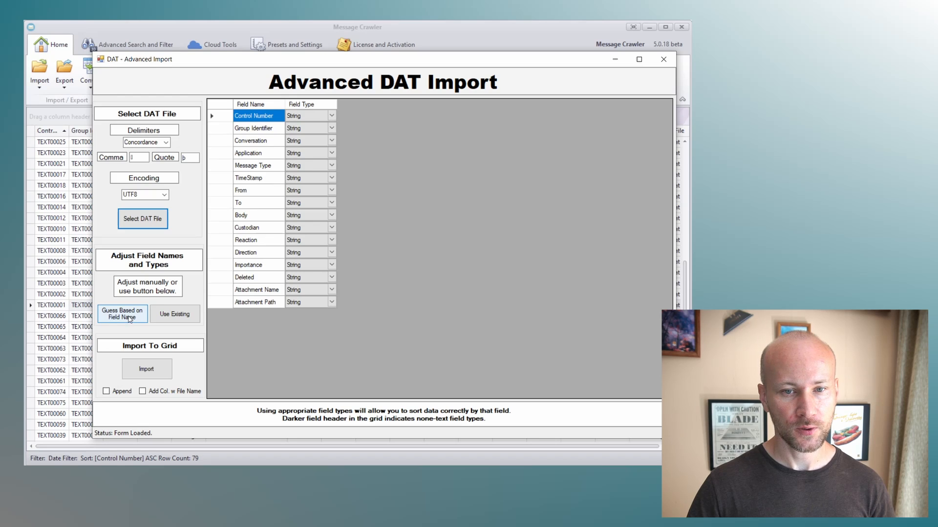
left_click(167, 319)
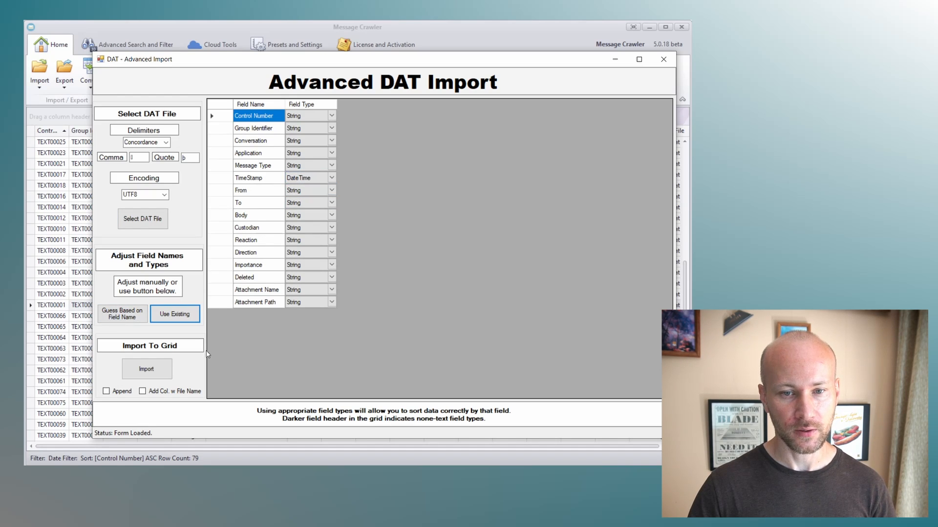
Step: Import the file to the grid with Append and the added file name column enabled
left_click(106, 392)
left_click(153, 394)
left_click(164, 374)
mouse_move(684, 172)
left_mouse_down()
mouse_move(668, 420)
mouse_move(684, 156)
left_mouse_up()
left_click(507, 143)
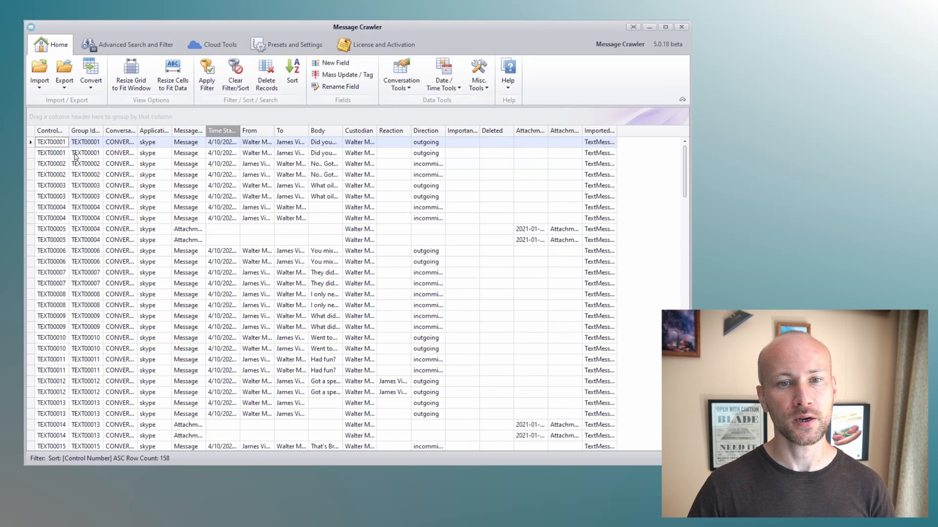
Step: Widen the Control Number and Group Identifier columns and look over the miscellaneous data tools
left_click_drag(69, 130, 86, 131)
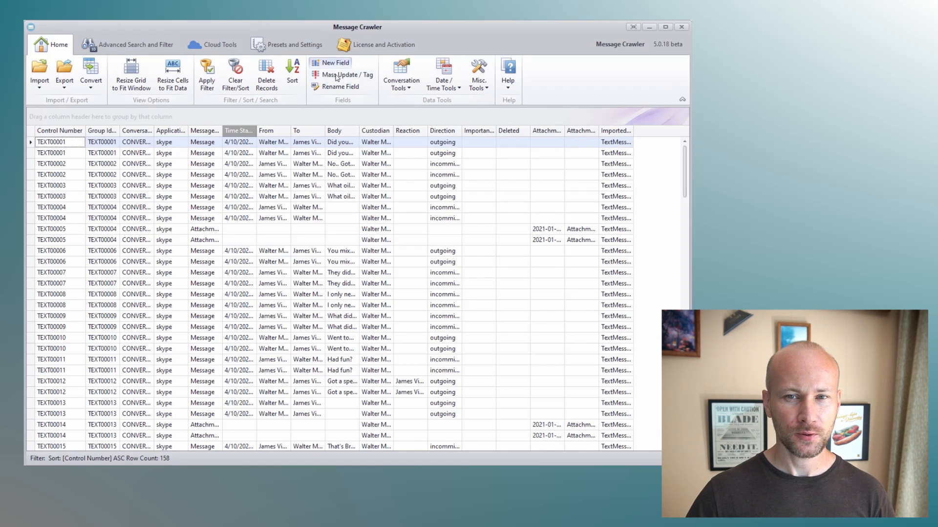
left_click(478, 82)
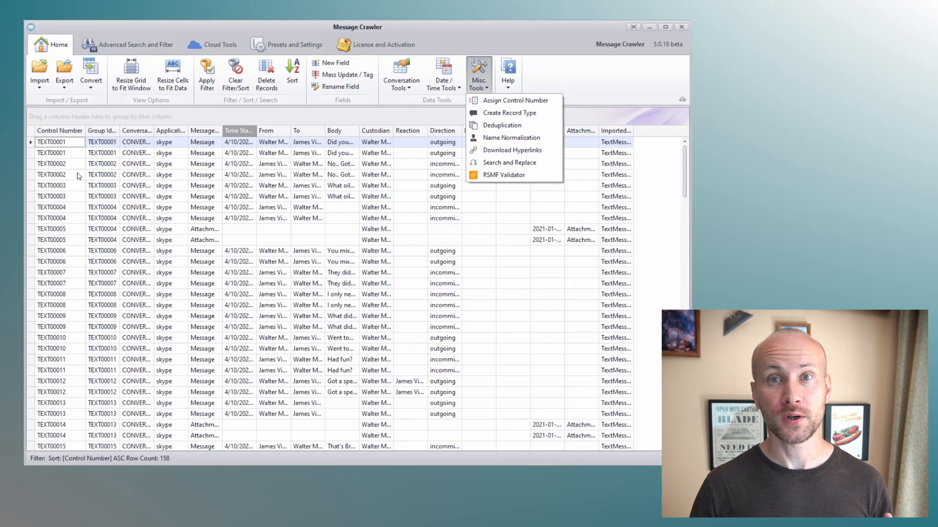
left_click(129, 177)
left_click_drag(120, 134, 154, 136)
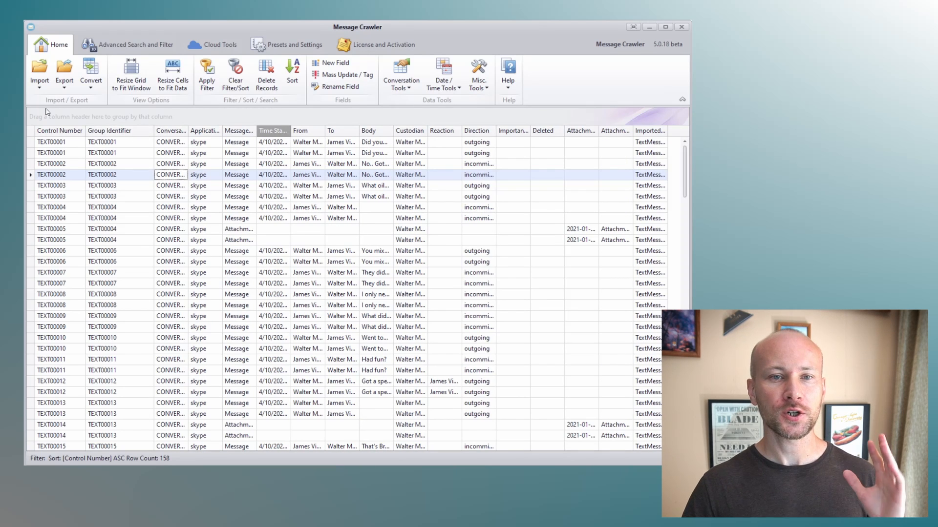
Step: Import TextMessages - bad.dat to the grid through the advanced DAT import without appending it
left_click(39, 85)
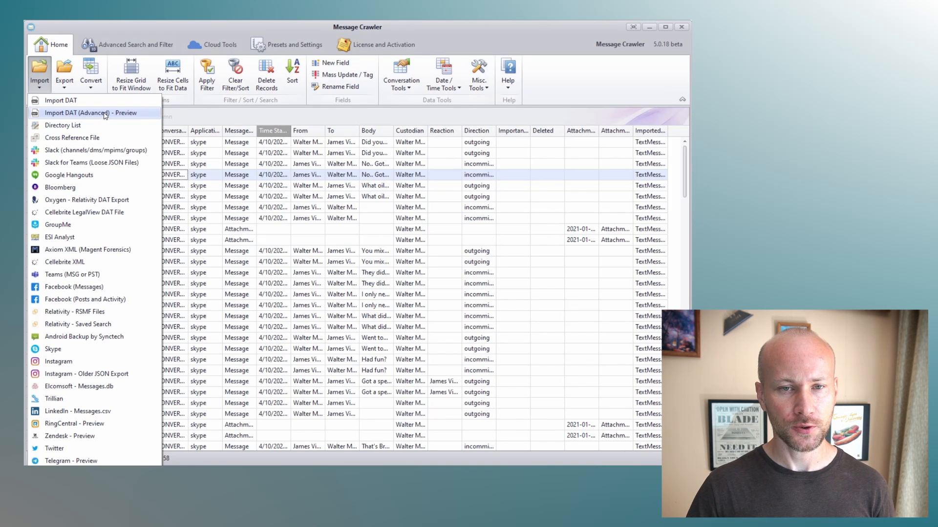
left_click(104, 113)
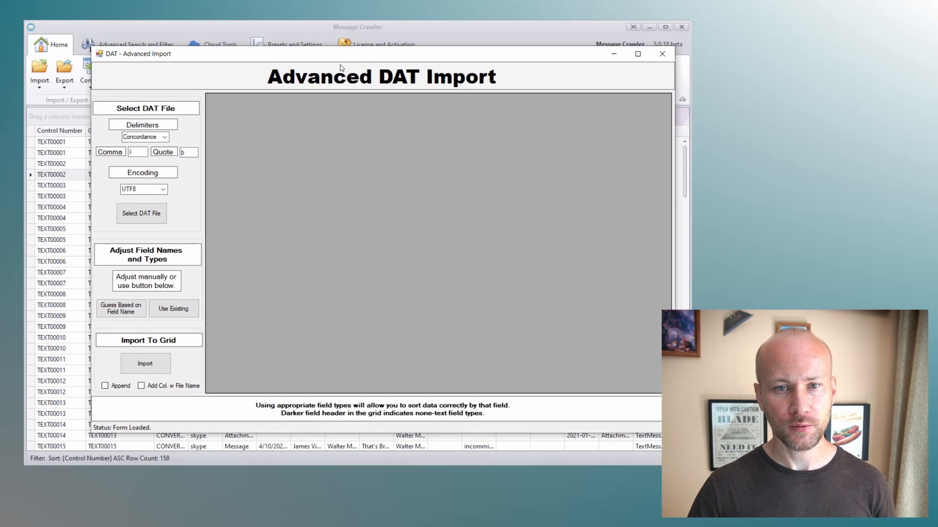
left_click(141, 213)
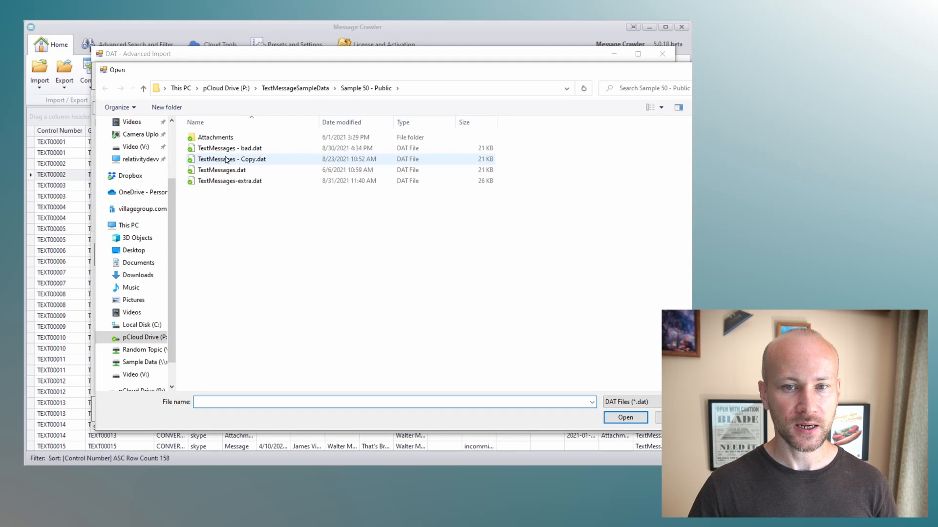
left_click(229, 149)
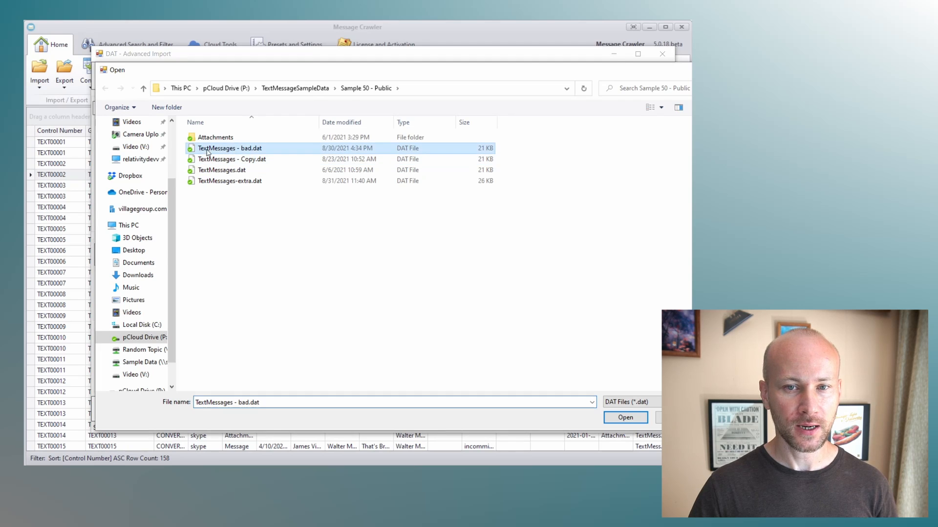
left_click(626, 418)
left_click(154, 370)
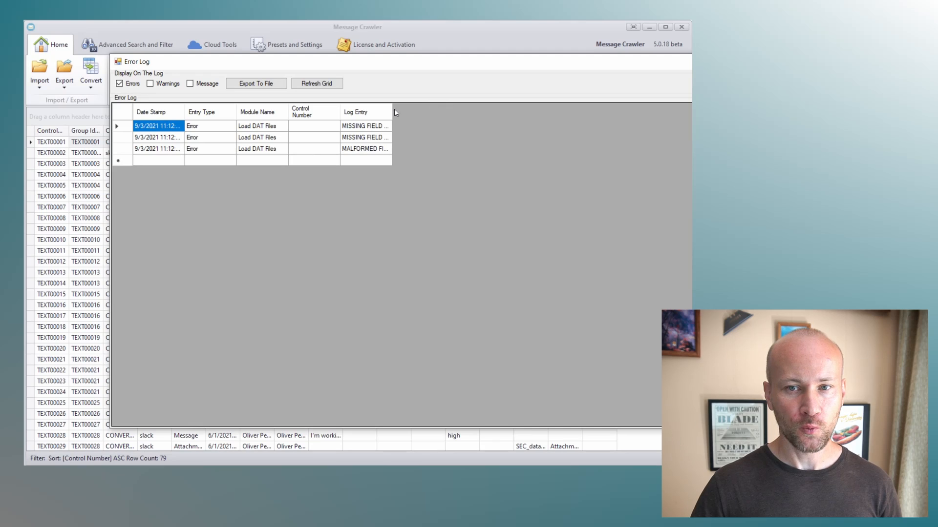
Step: Widen the Log Entry column in the error log, read the import errors and close the log
left_click_drag(392, 112, 599, 113)
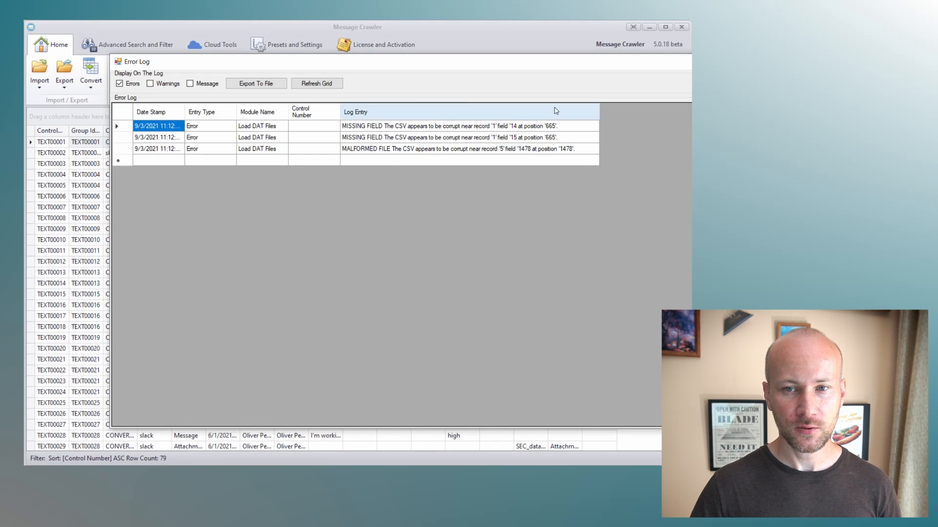
left_click_drag(453, 64, 403, 57)
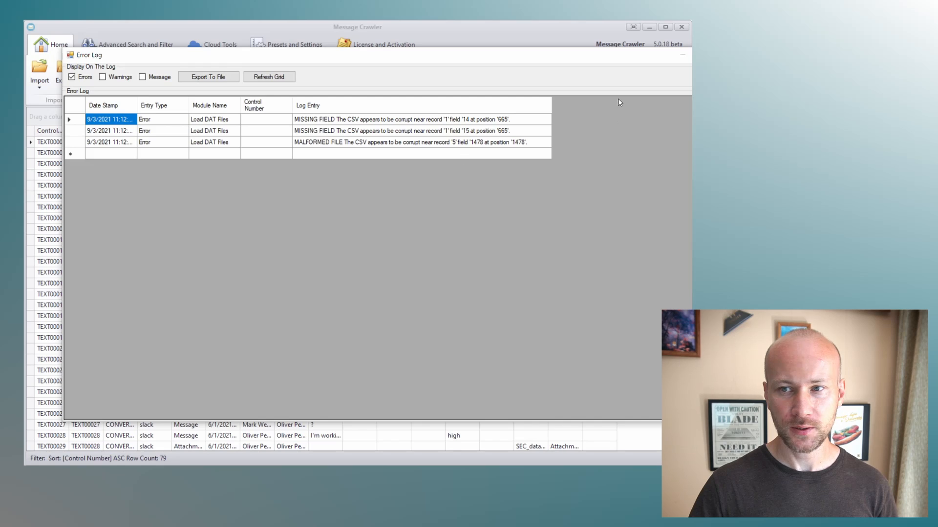
left_click_drag(564, 59, 499, 68)
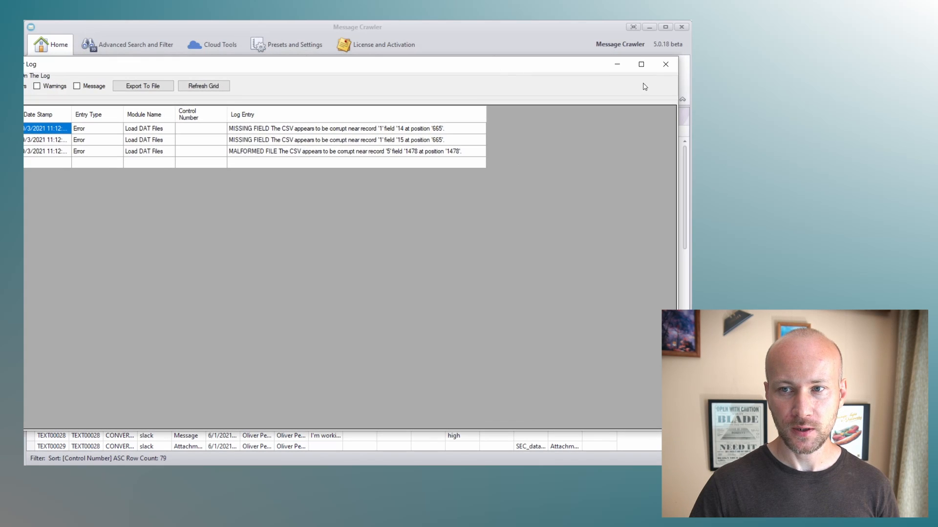
left_click(665, 66)
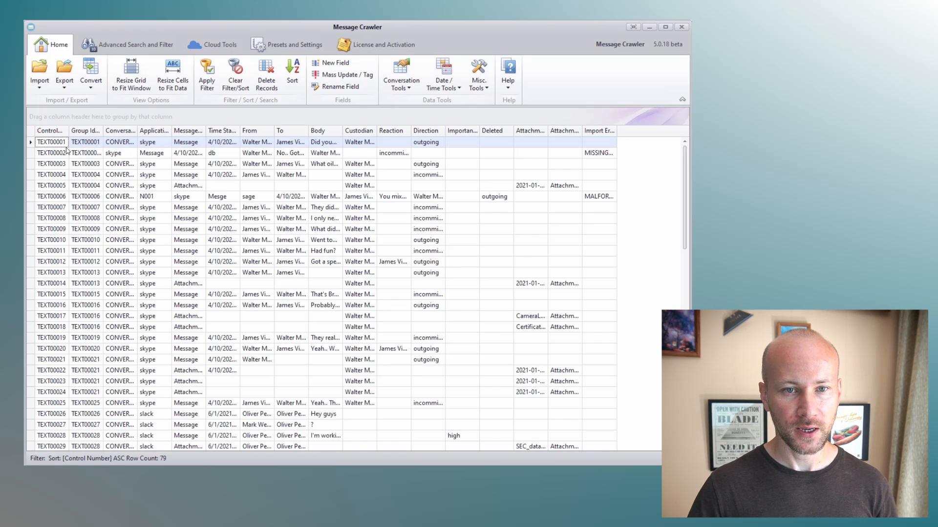
Step: Select the second record and widen the Import Errors column to read the error text beside the affected records
left_click(32, 153)
left_click_drag(617, 131, 669, 131)
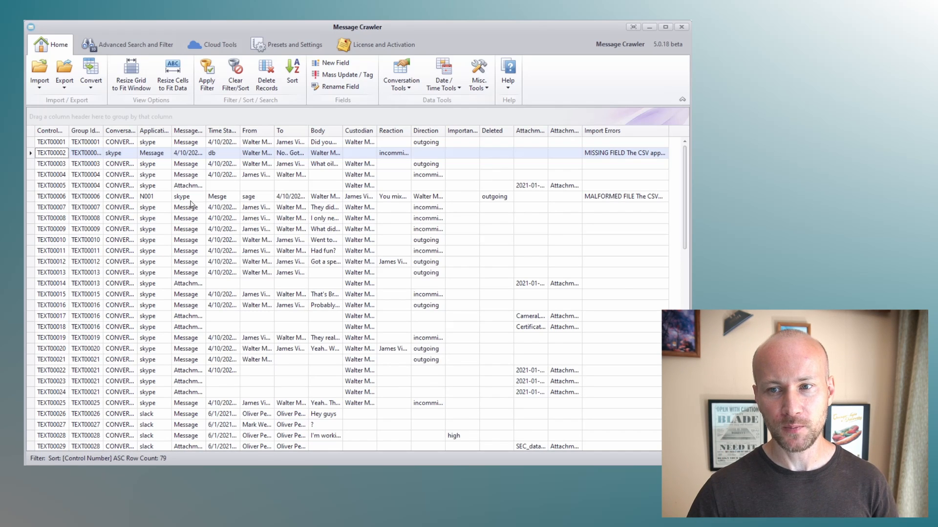
mouse_move(686, 172)
left_mouse_down()
mouse_move(685, 336)
mouse_move(684, 169)
left_mouse_up()
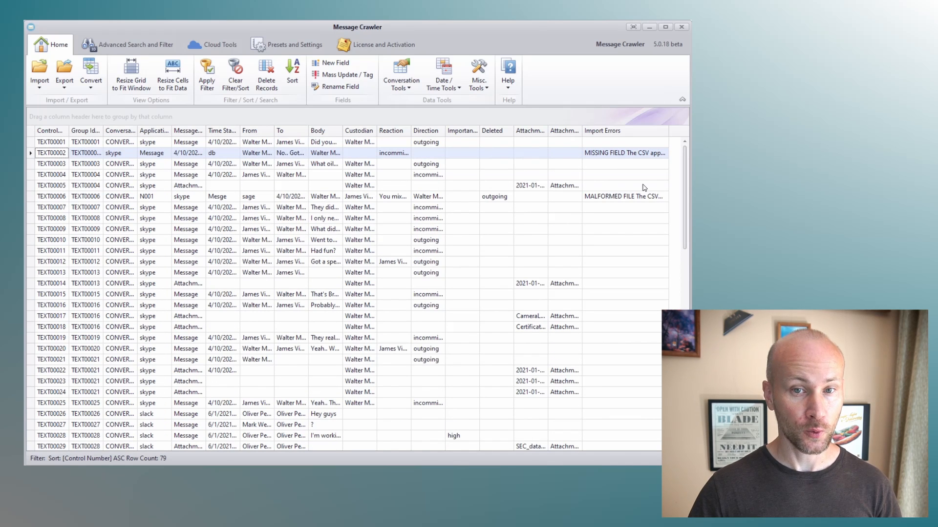